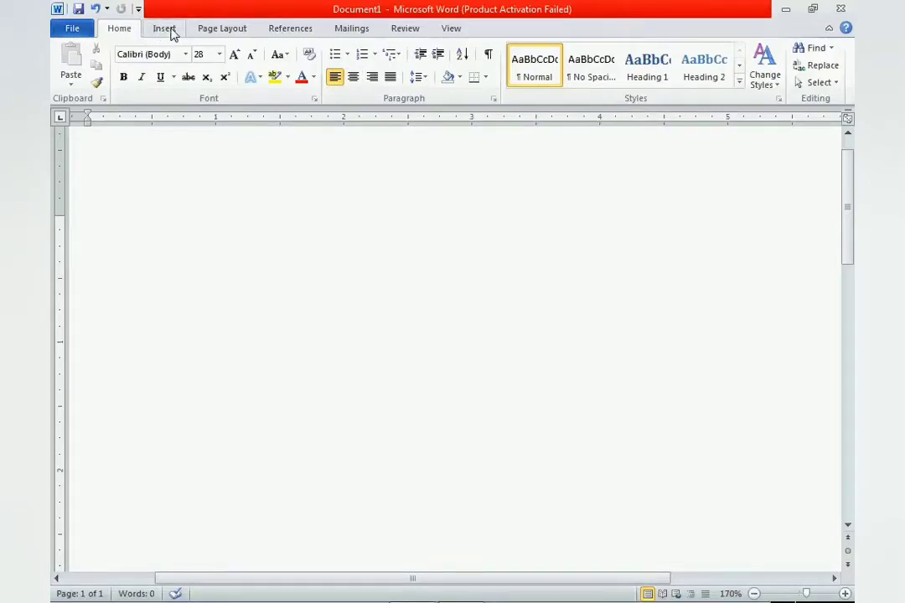
- Insert WordArt in the beveled red style with a shadow and replace its placeholder text with the person's full name in capitals
left_click(165, 28)
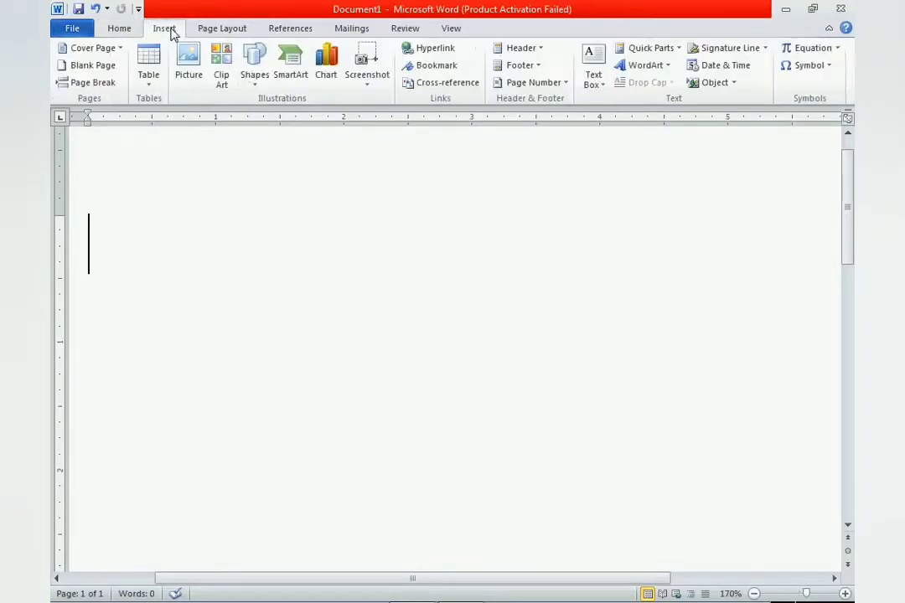
left_click(669, 71)
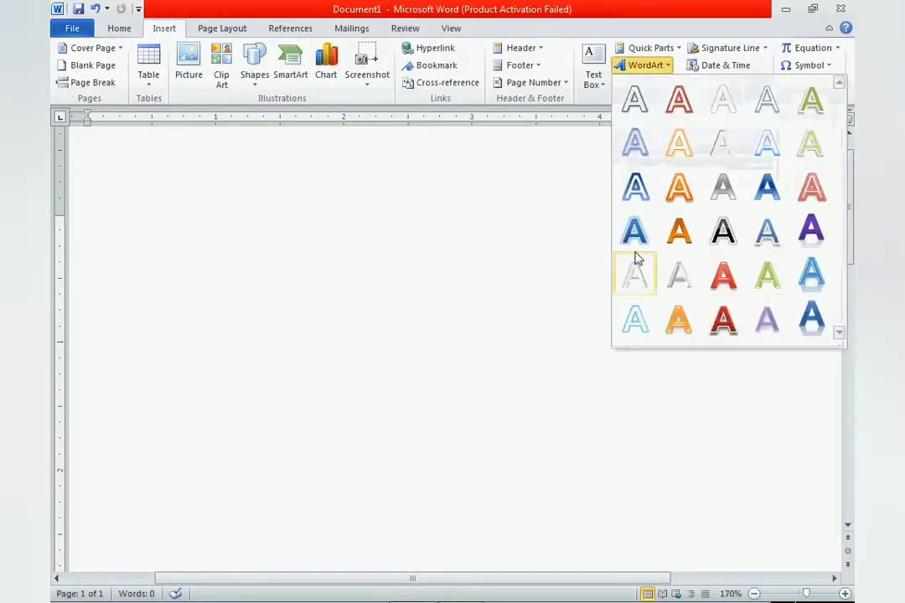
left_click(723, 322)
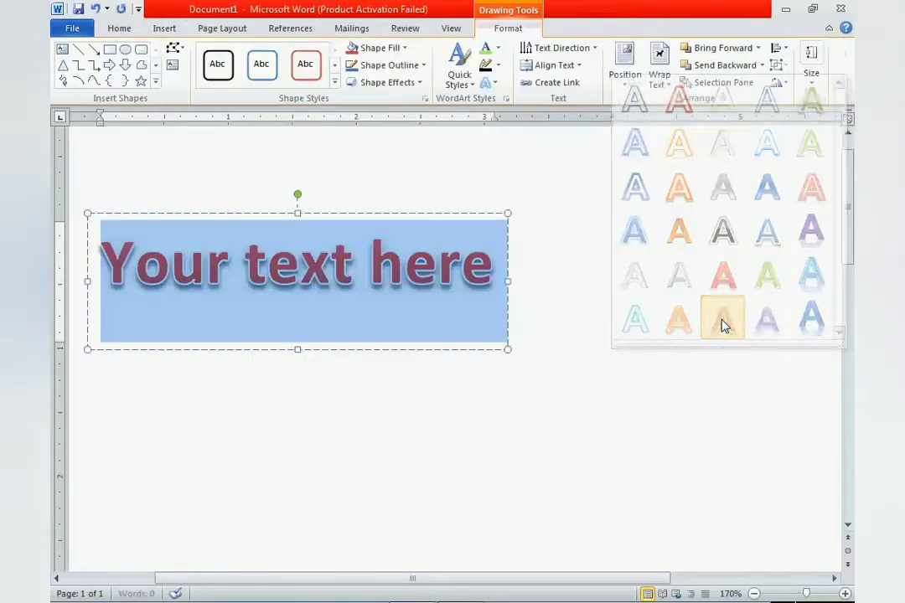
key("BackSpace")
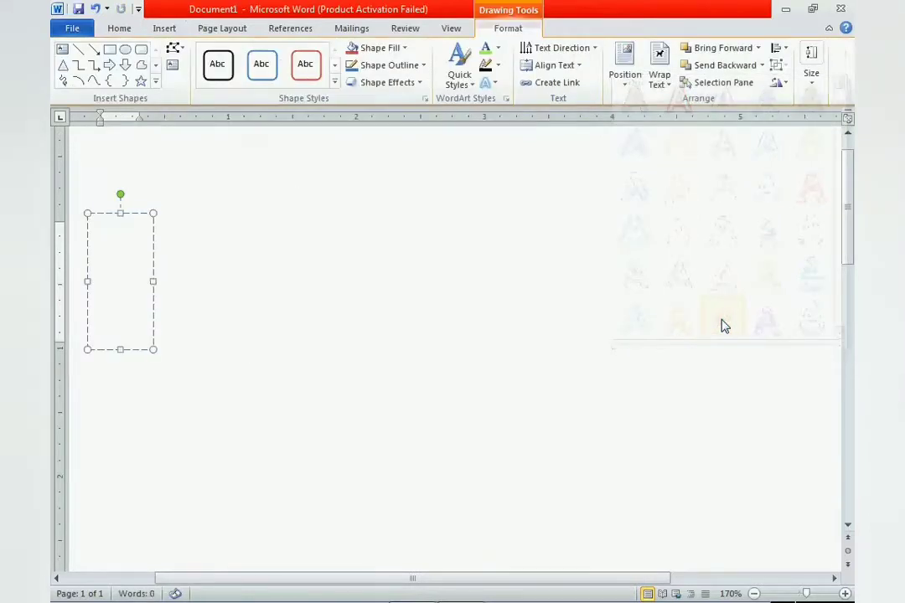
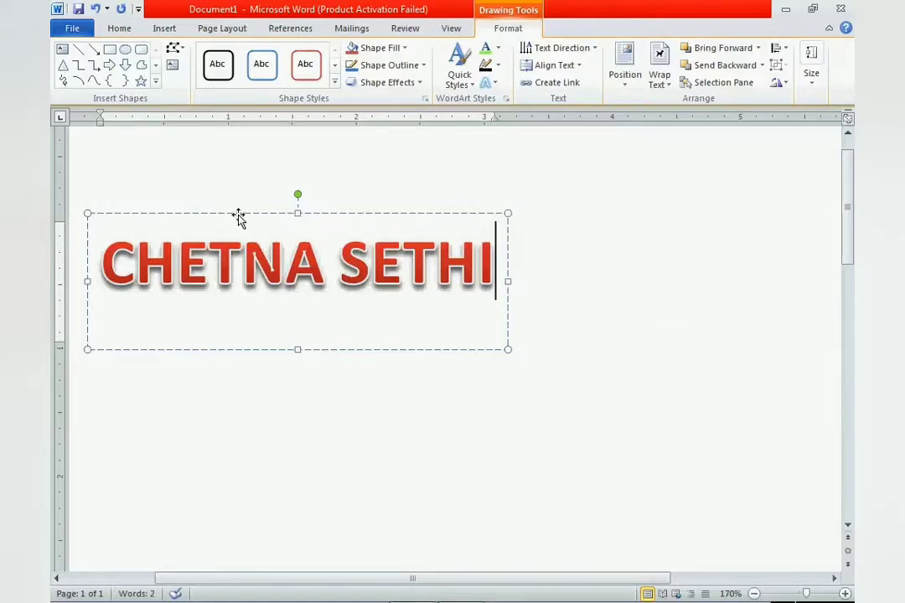
- Move the WordArt box to the upper part of the page and deselect it
left_click_drag(239, 217, 348, 325)
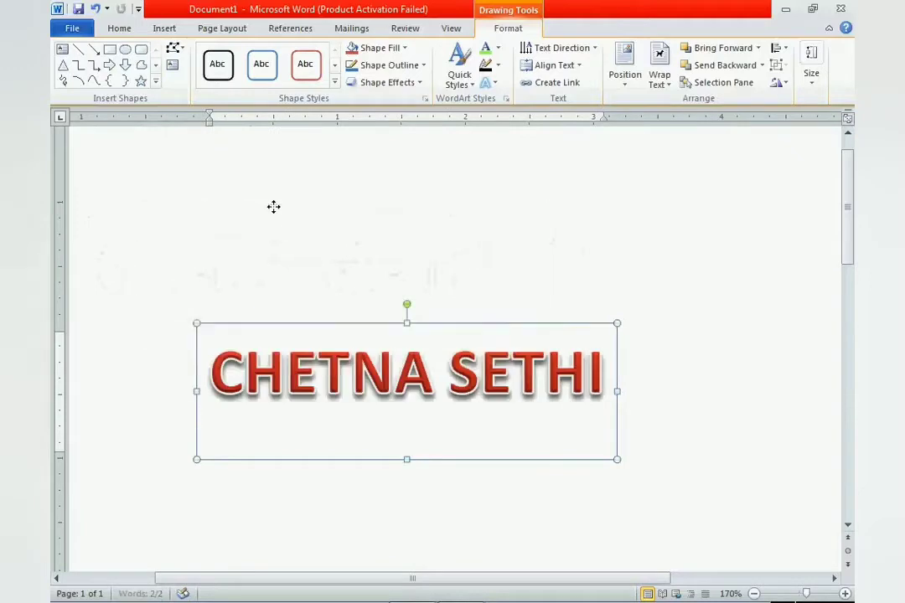
left_click_drag(273, 206, 278, 161)
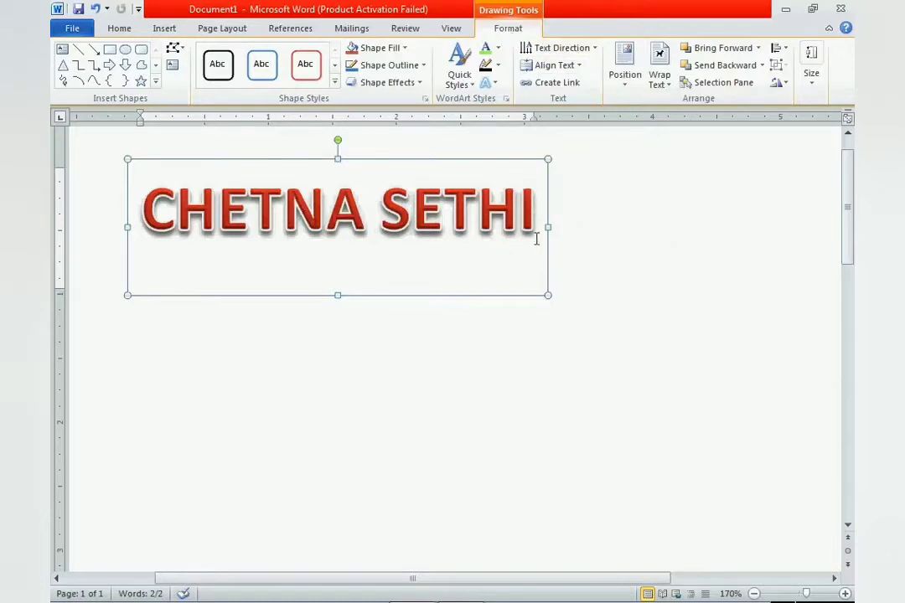
left_click(620, 269)
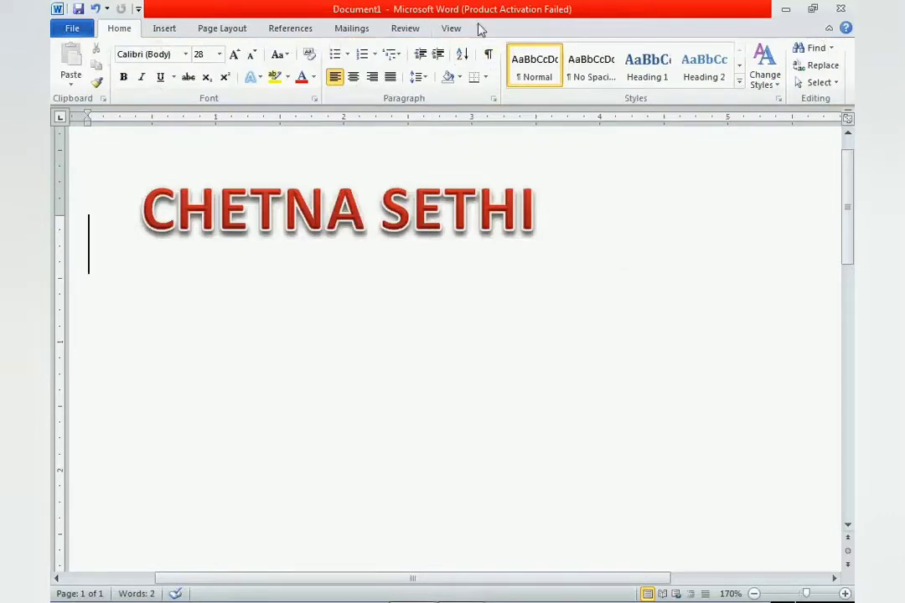
- Select the WordArt box and set its text fill to a medium light blue from the standard colour palette
left_click(479, 180)
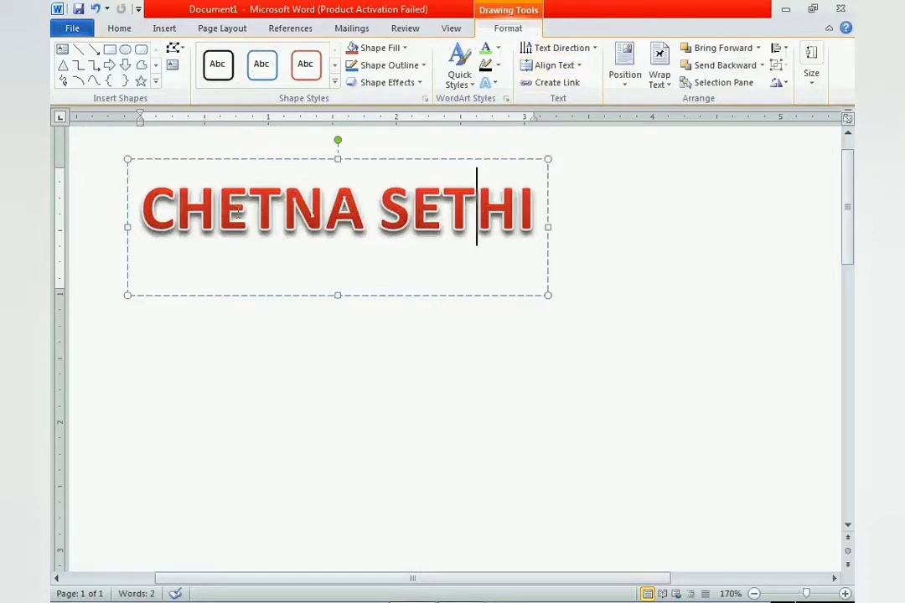
left_click(234, 160)
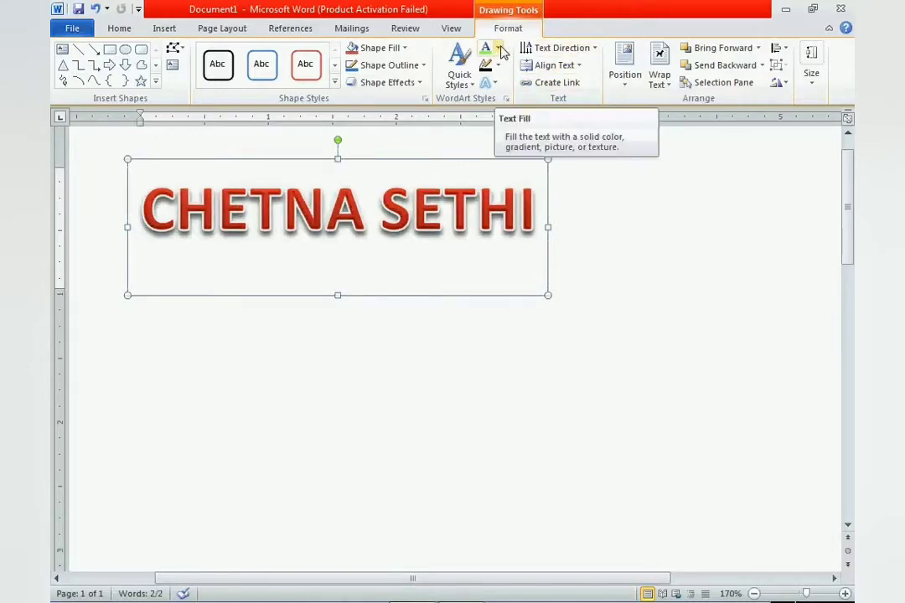
left_click(500, 51)
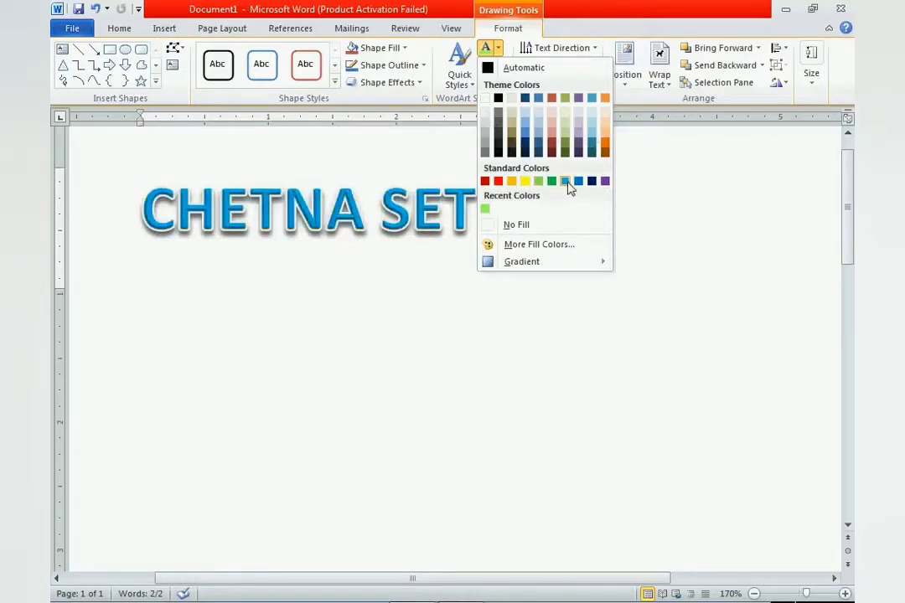
left_click(523, 247)
left_click(525, 234)
left_click(503, 235)
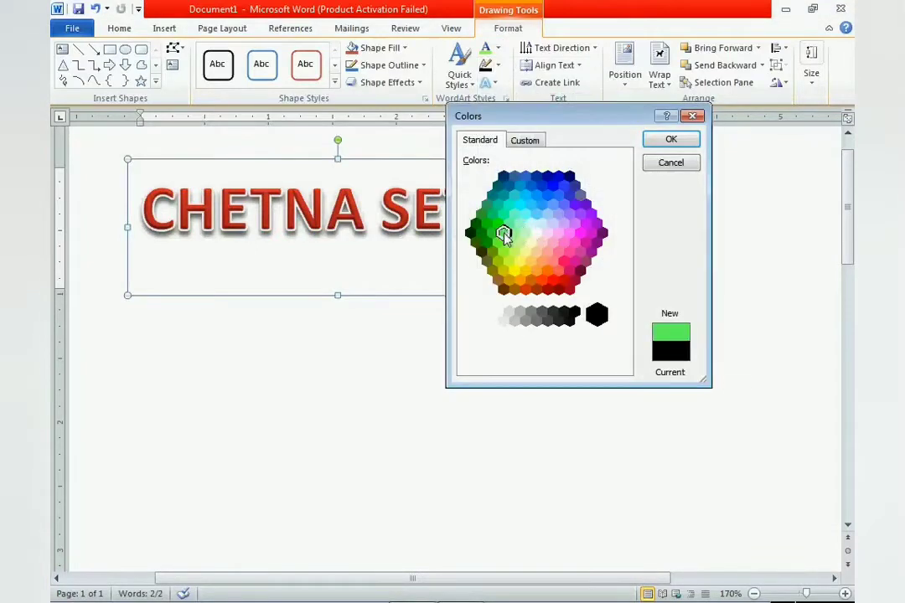
left_click(515, 250)
left_click(558, 233)
left_click(556, 207)
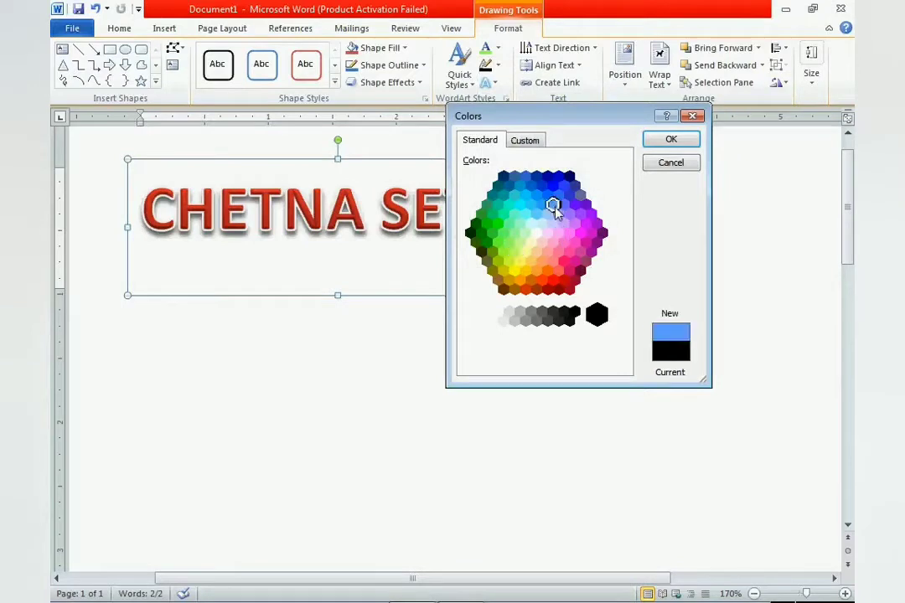
left_click(671, 139)
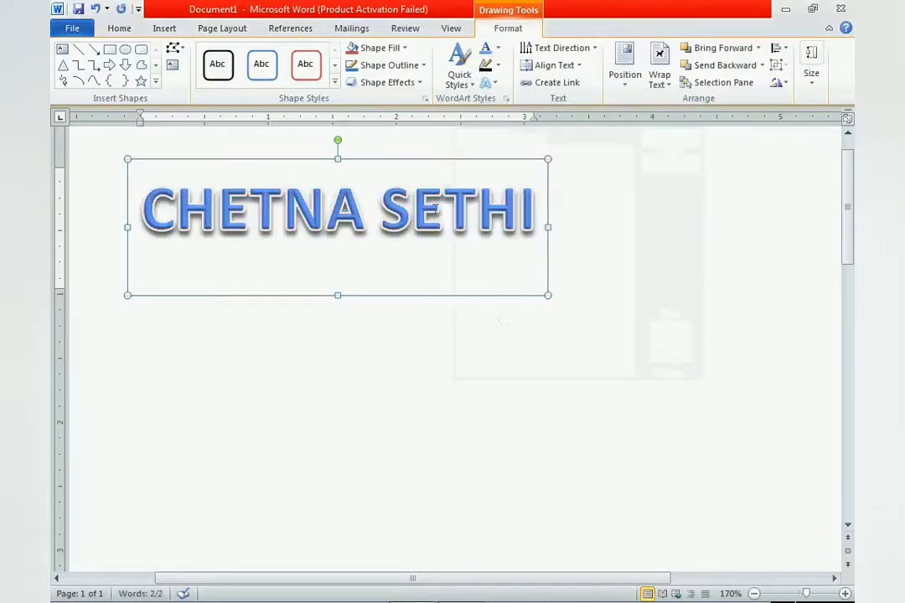
- Apply a multicoloured rainbow gradient fill to the WordArt text
left_click(498, 47)
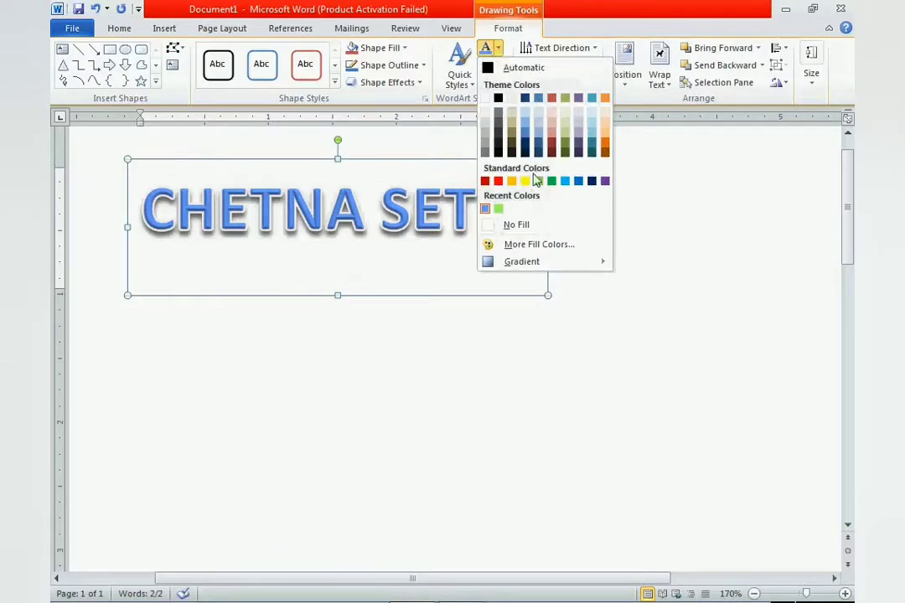
mouse_move(540, 262)
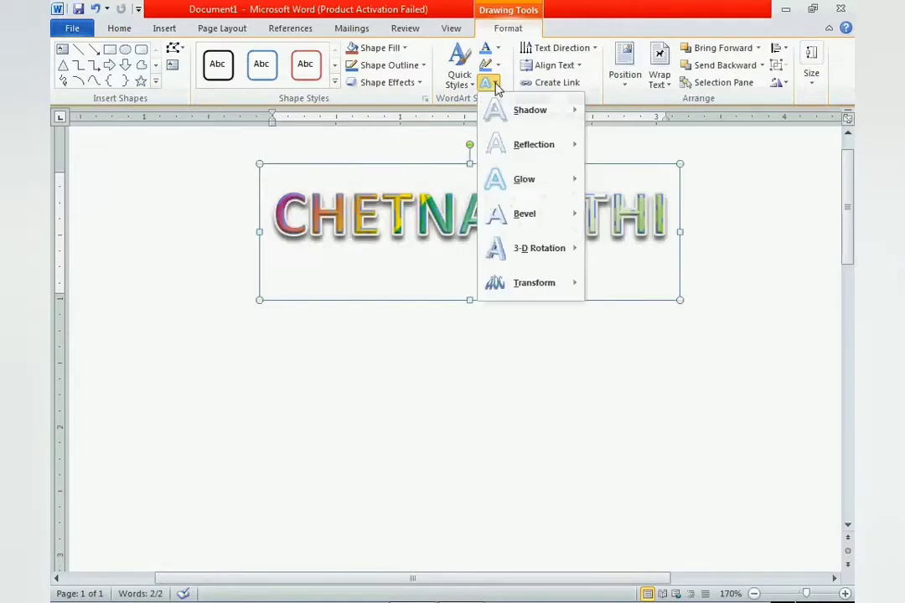
- Preview shadow, glow and 3-D rotation effects on the WordArt, and apply the upward arch Follow Path transform
left_click(495, 86)
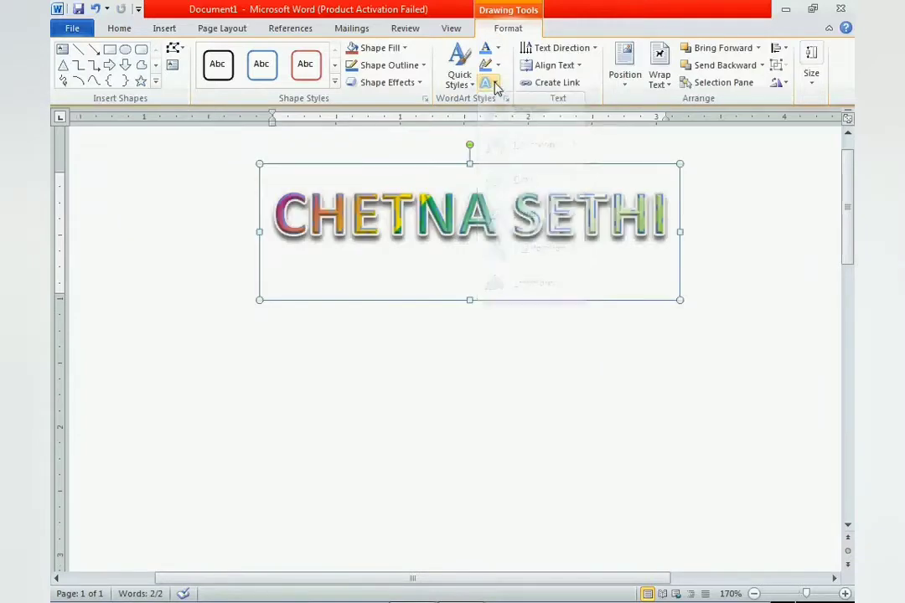
left_click(496, 85)
mouse_move(513, 118)
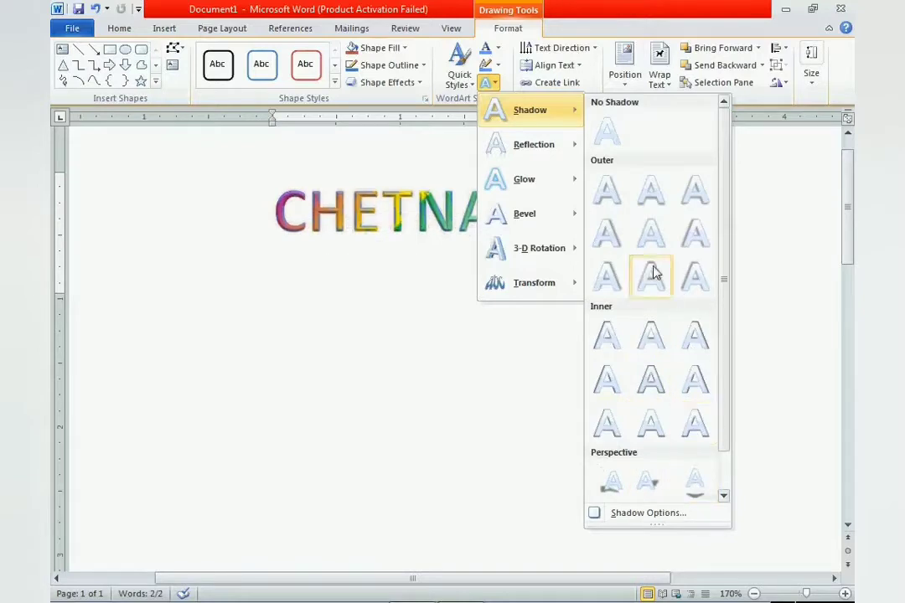
mouse_move(529, 180)
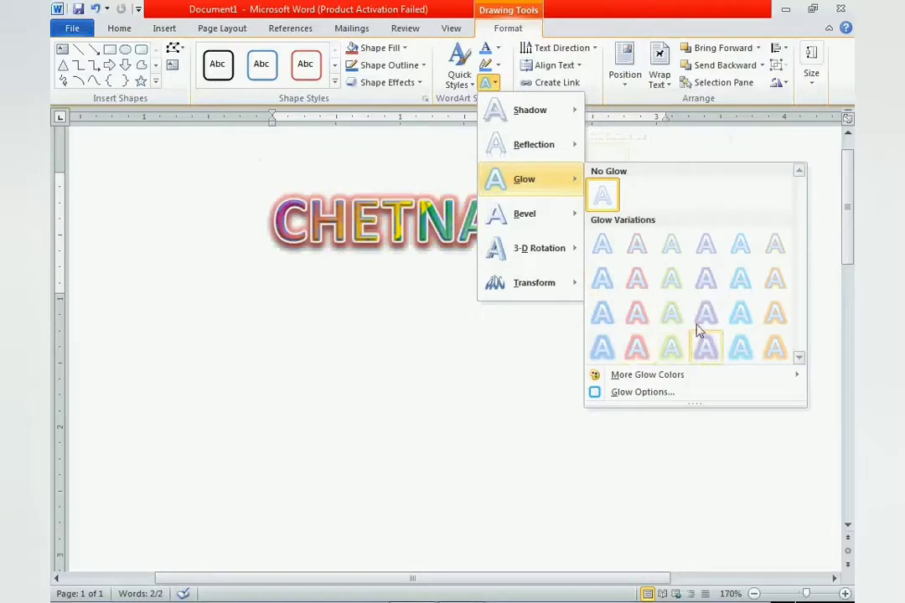
mouse_move(558, 262)
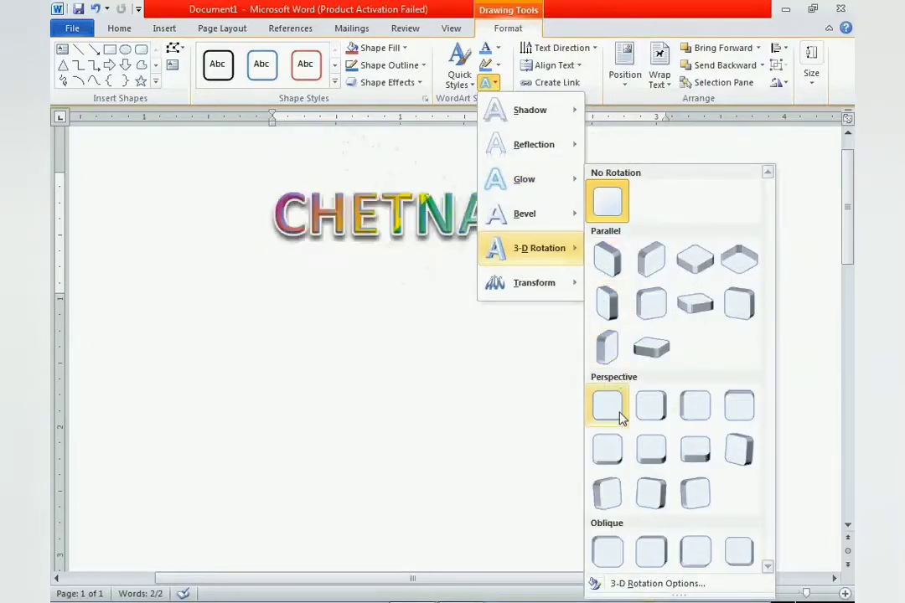
mouse_move(556, 293)
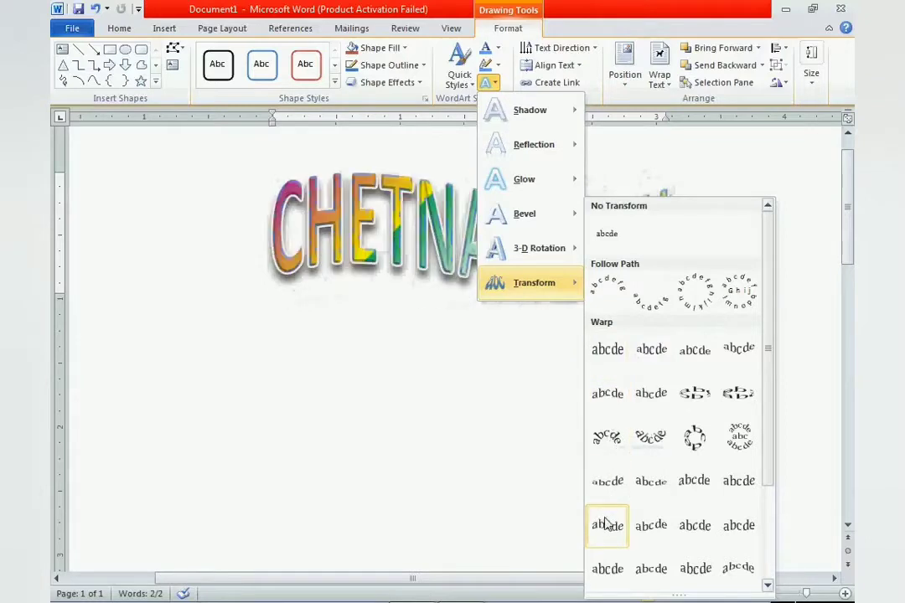
left_click(615, 290)
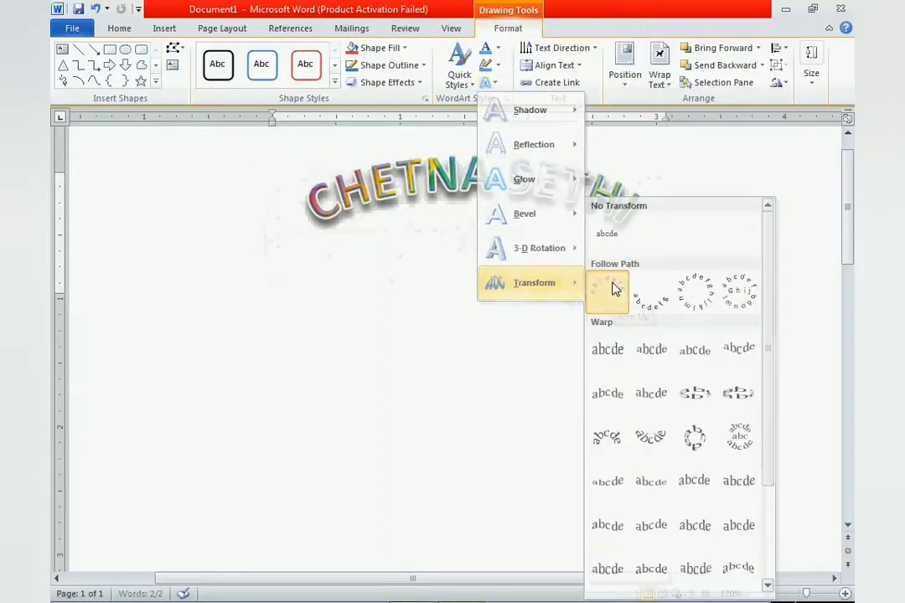
left_click(586, 371)
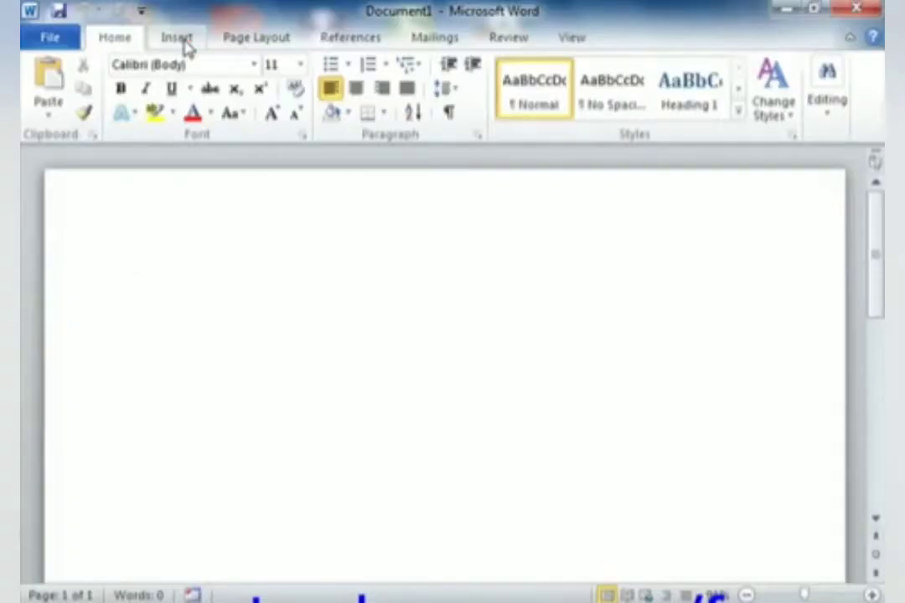
- Insert an oval shape in the blank document, drawn wider than tall near the middle of the visible page
left_click(183, 42)
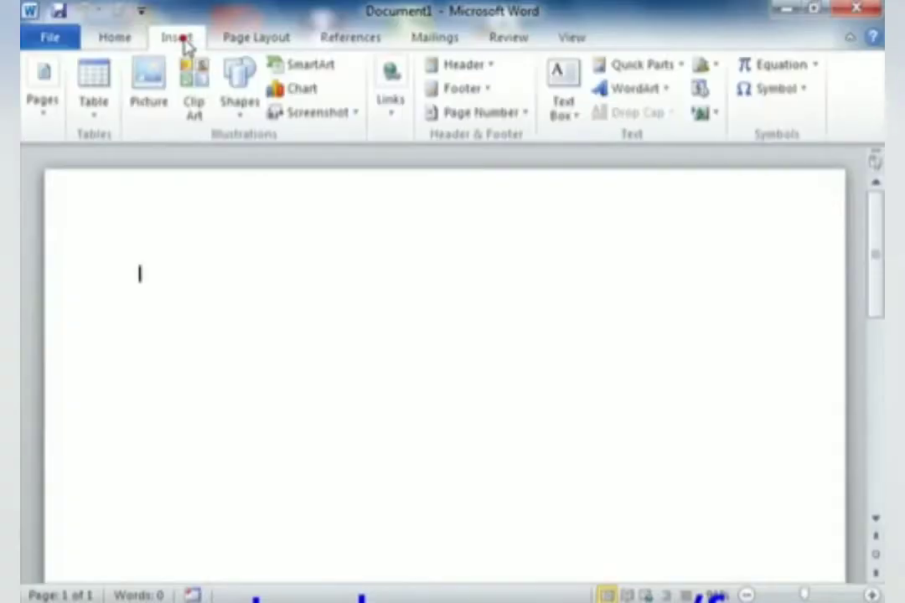
left_click(241, 105)
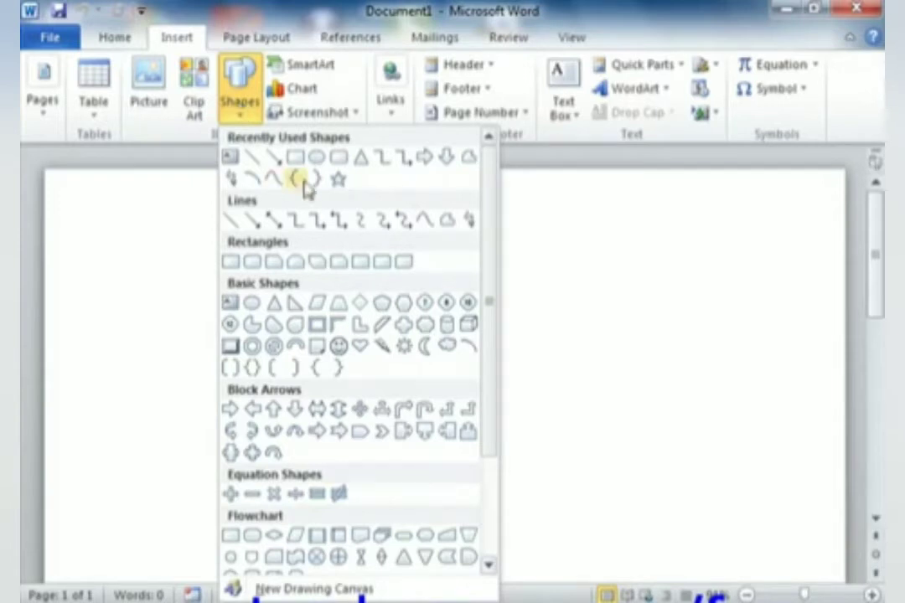
left_click(317, 161)
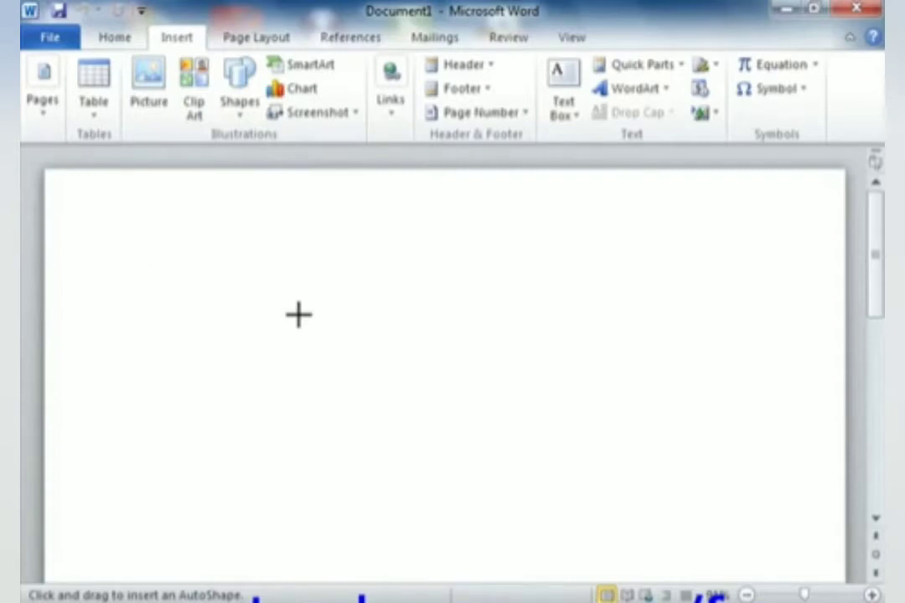
mouse_move(299, 315)
left_mouse_down()
mouse_move(368, 366)
mouse_move(424, 370)
mouse_move(433, 391)
left_mouse_up()
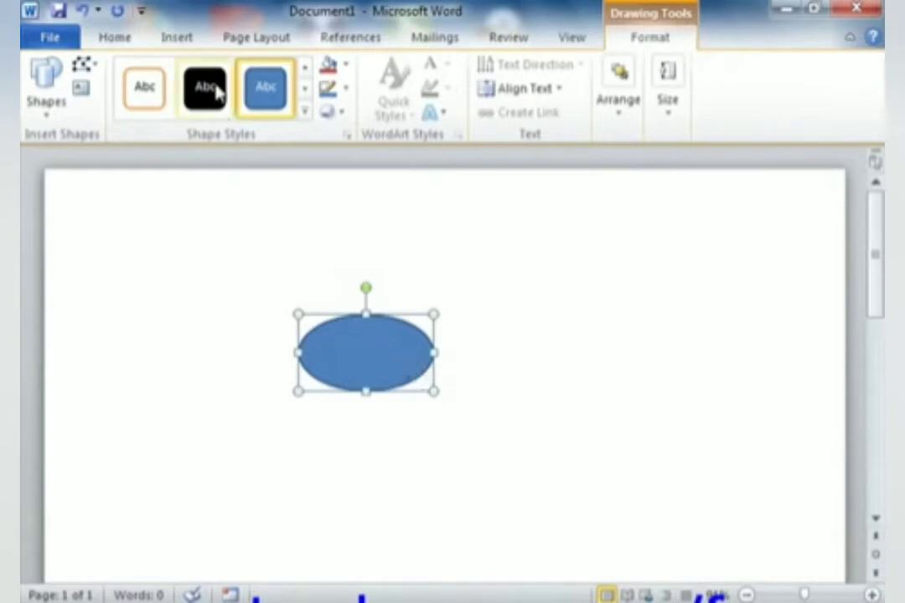
- Choose the oval shape again for drawing another oval on the page
left_click(177, 39)
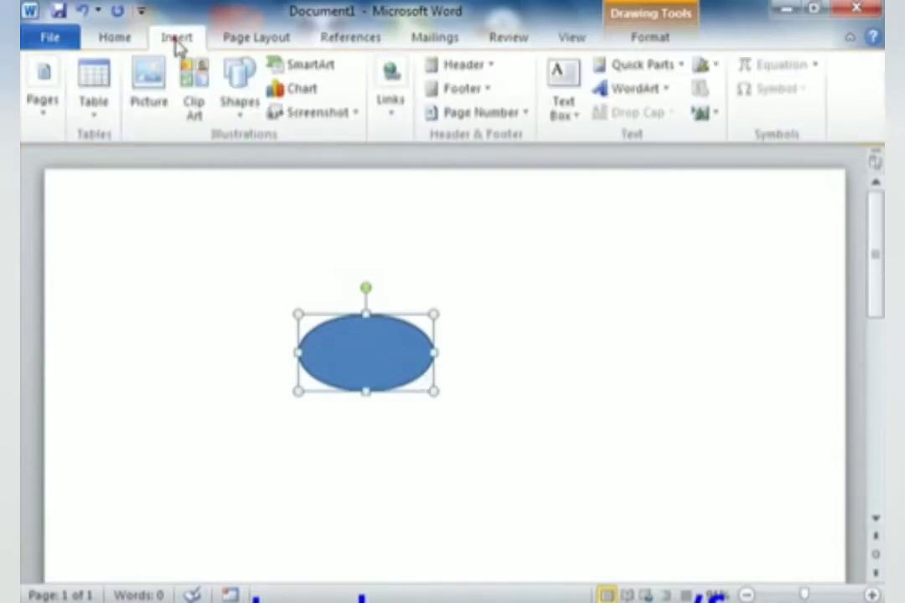
left_click(235, 112)
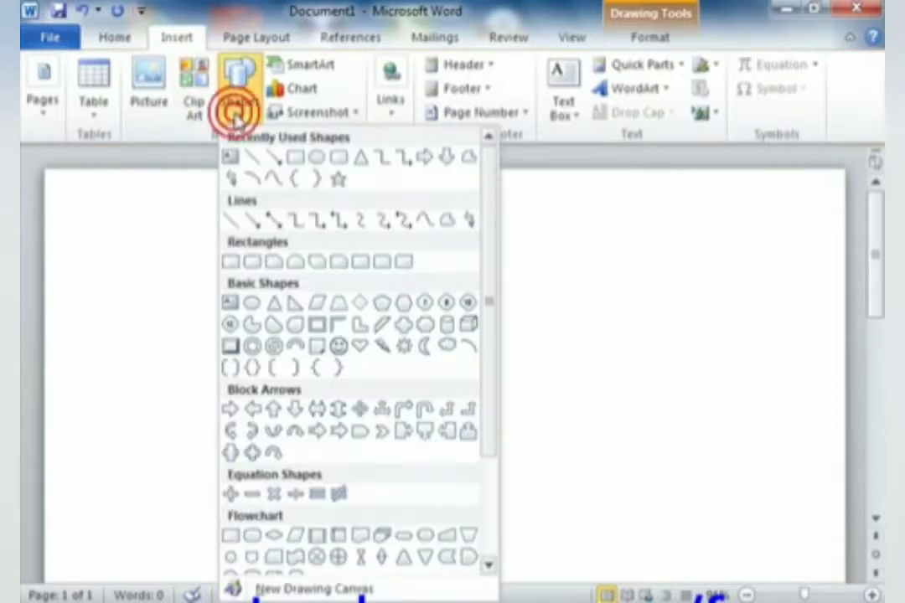
left_click(317, 157)
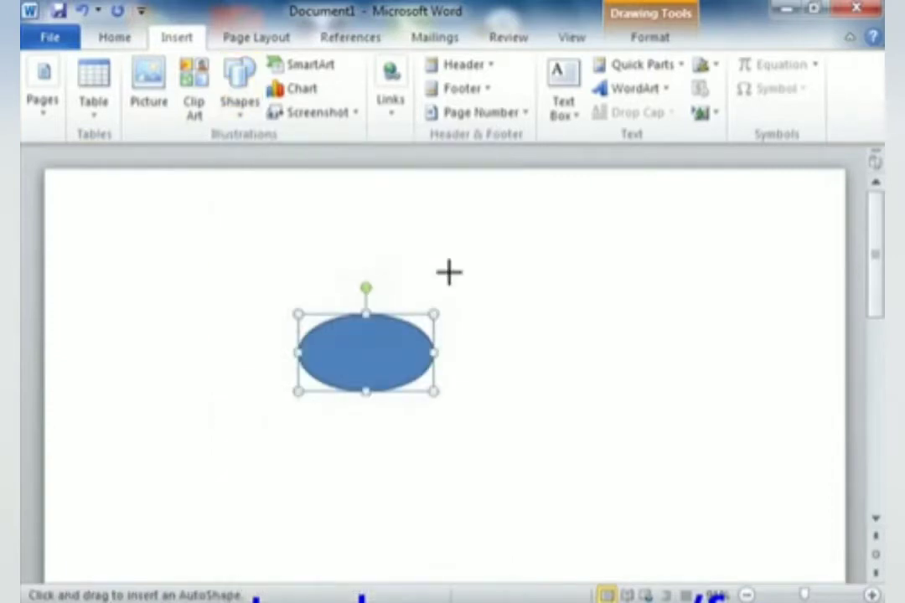